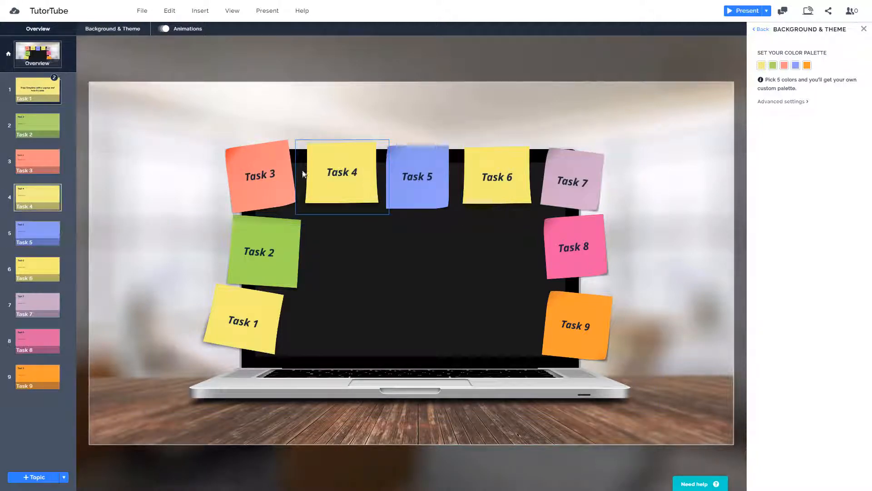
Move the Task 3 note further left and nudge the Task 4 note slightly up and to the left
drag(260, 157, 243, 155)
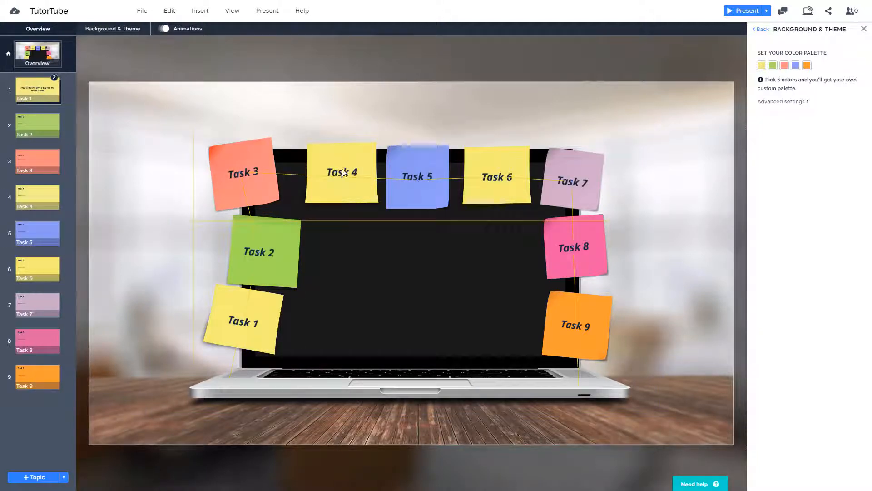
drag(337, 153, 330, 151)
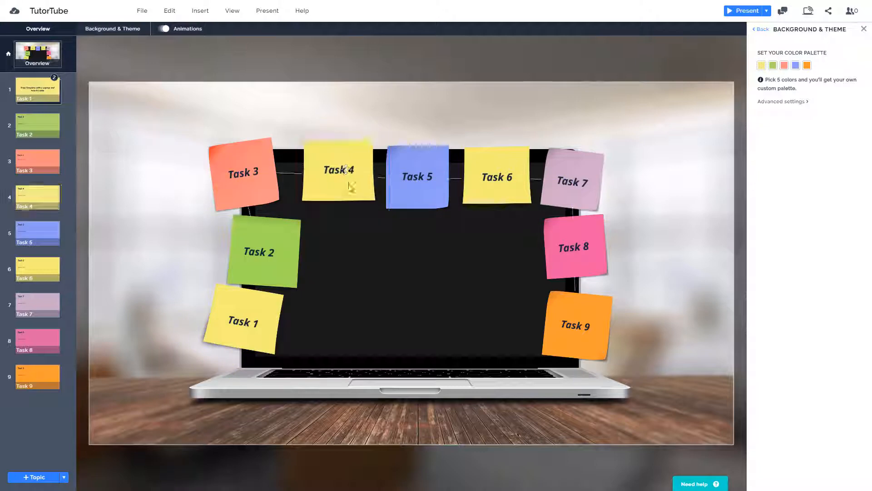
Open the Task 5 page, shift its "More text here" text box down and to the right, and return to the overview
click(383, 204)
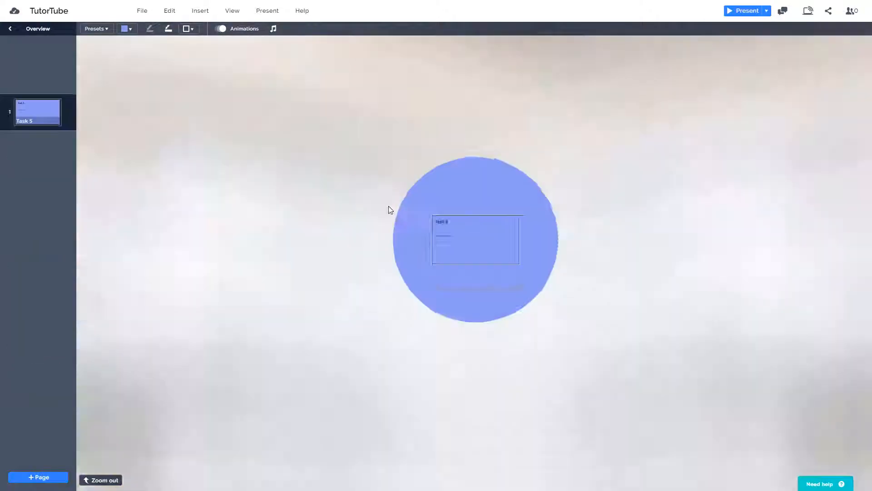
scroll(393, 207, down, 3)
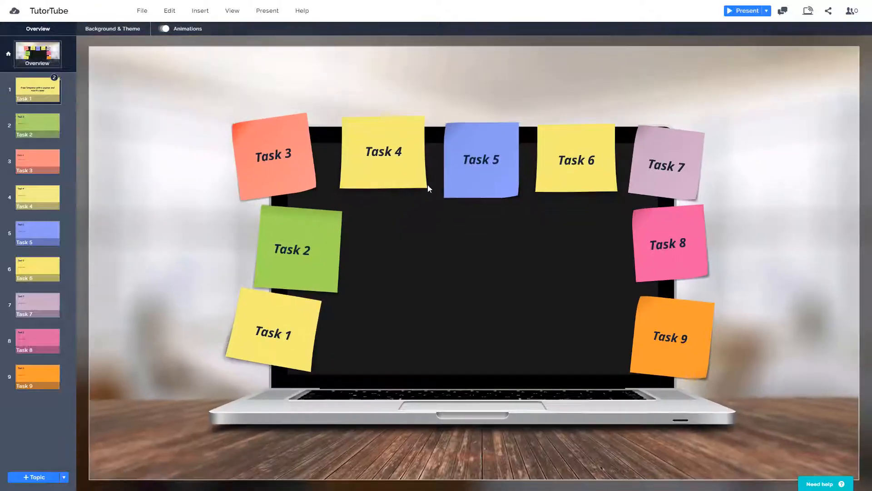
click(451, 180)
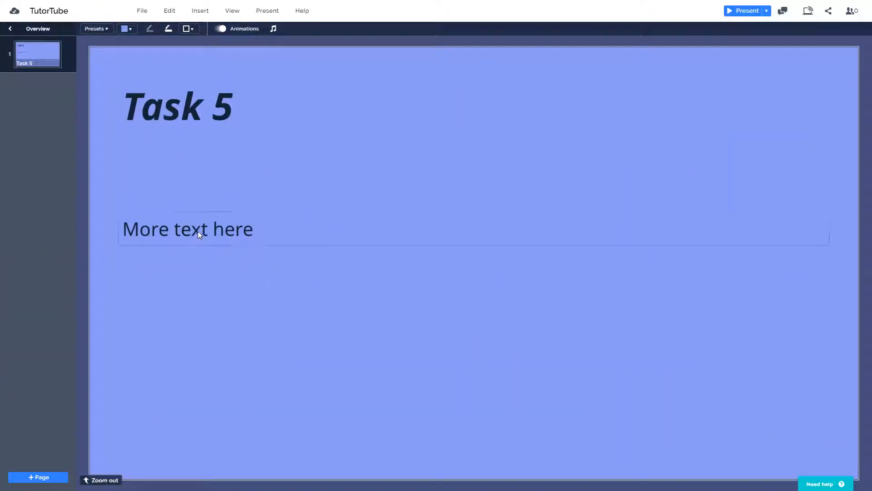
drag(216, 247, 246, 271)
scroll(230, 195, down, 3)
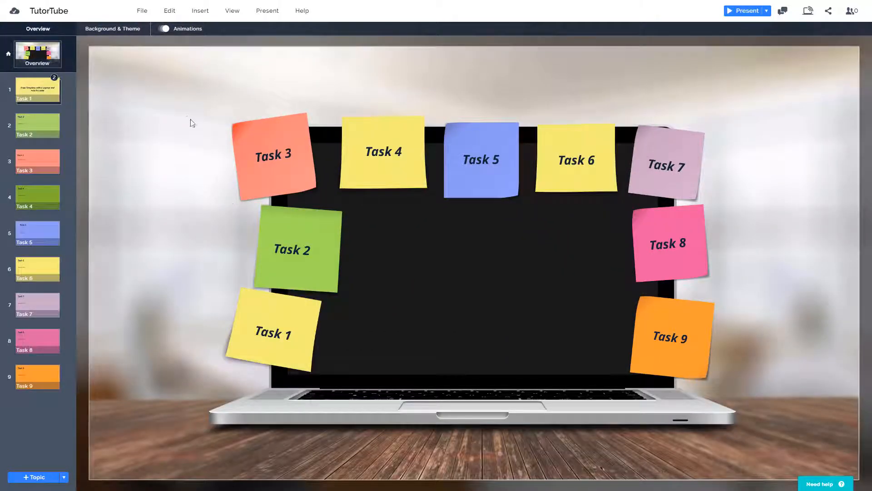
Inspect the sticky notes up close on the overview and view the Task 7 page
scroll(147, 117, up, 1)
scroll(132, 120, up, 5)
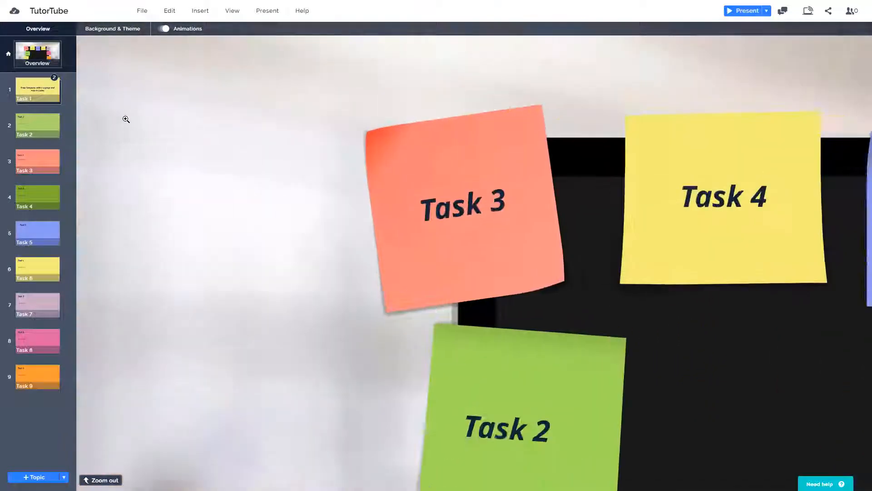
scroll(126, 119, down, 5)
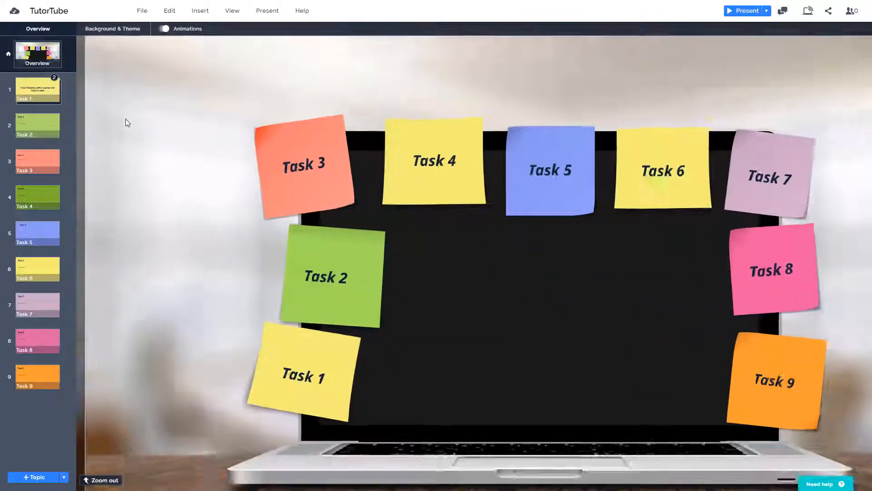
scroll(778, 189, up, 4)
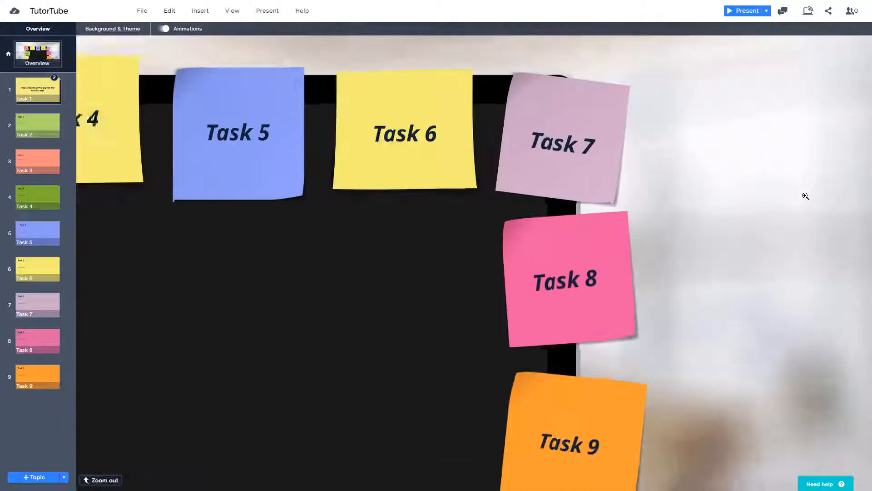
scroll(806, 196, down, 4)
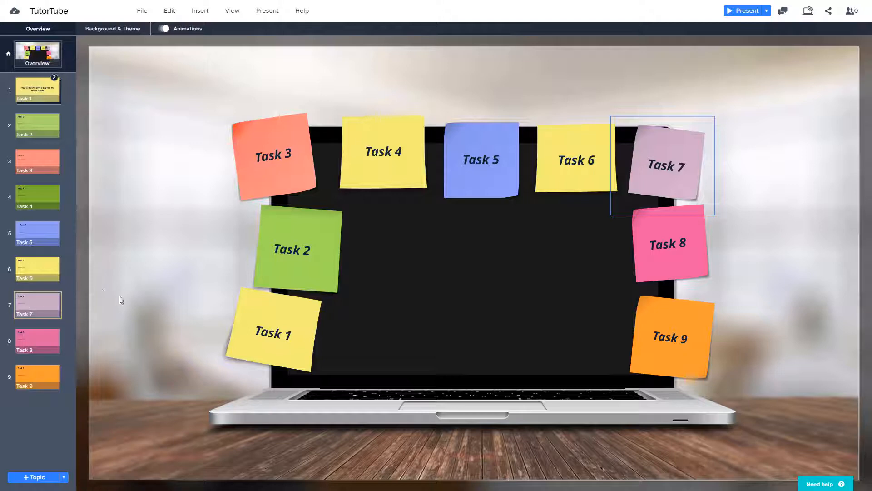
click(38, 306)
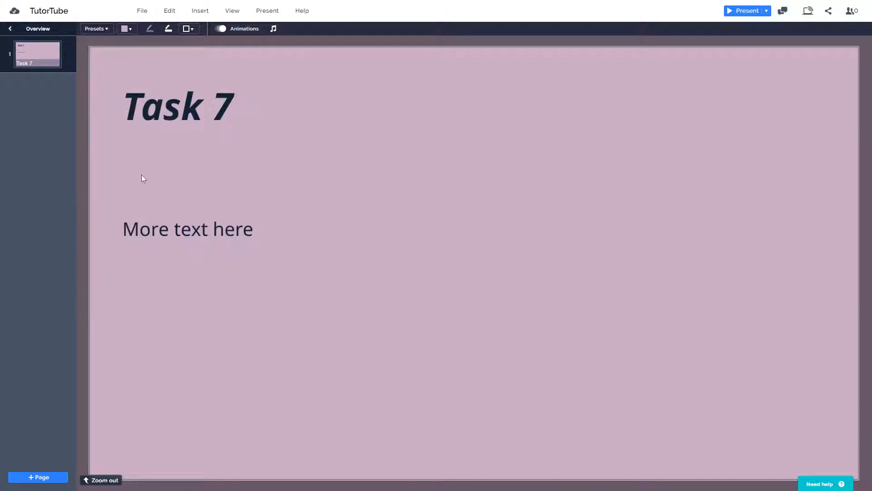
click(28, 30)
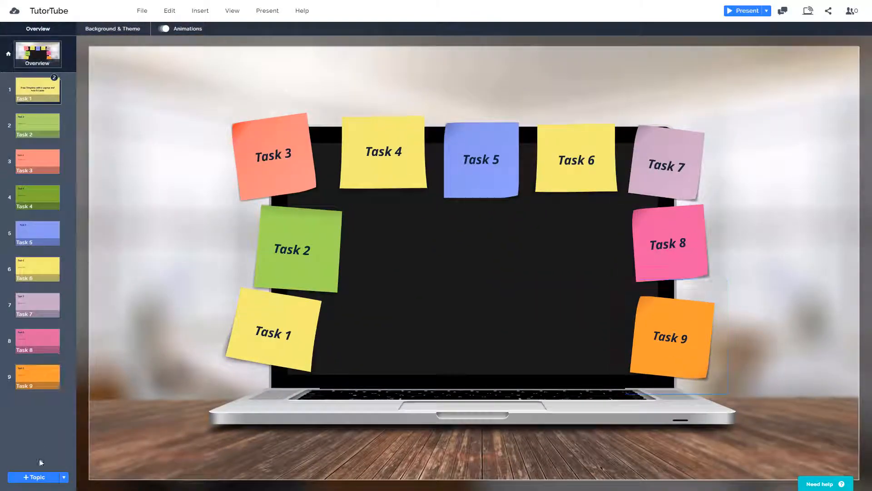
Add a new topic note and place it over the laptop's keyboard, to the left of its original spot
click(34, 477)
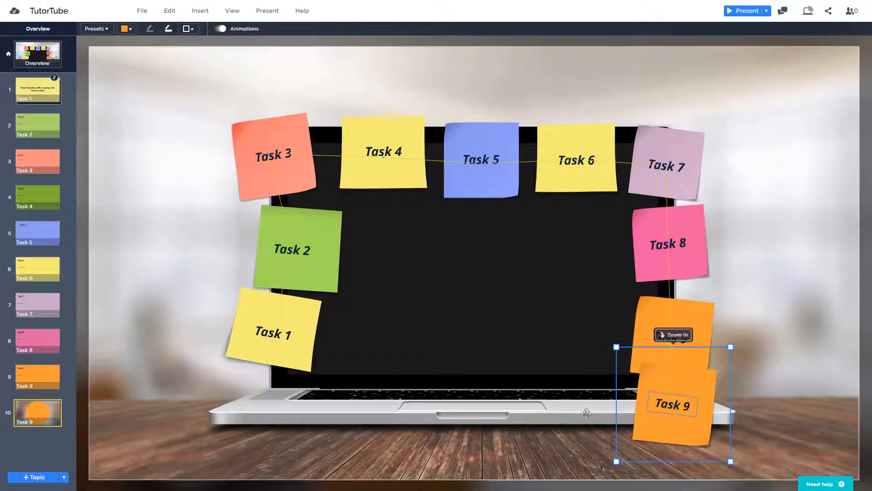
drag(630, 393, 507, 392)
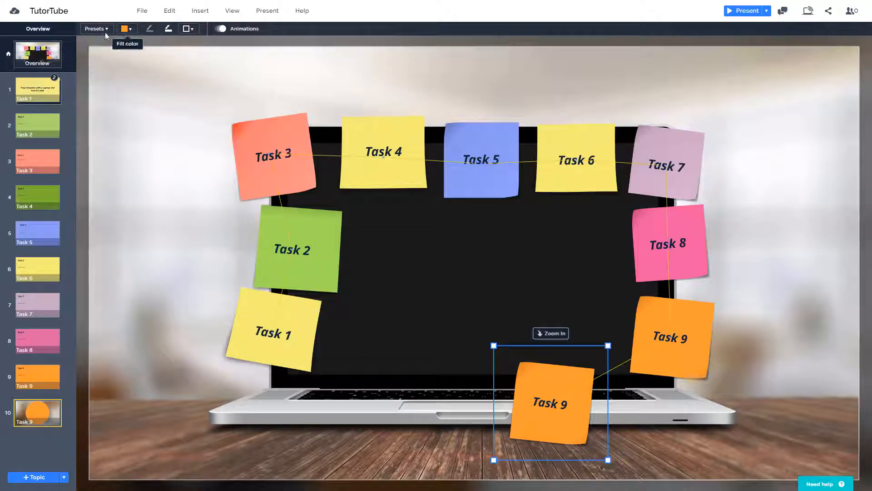
Apply the yellow preset to the new topic and check its page before returning to the overview
click(105, 30)
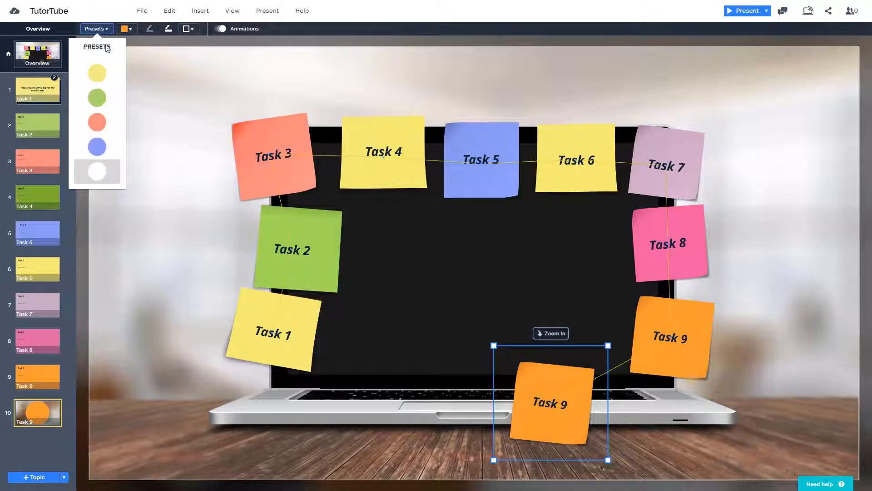
click(103, 74)
click(108, 29)
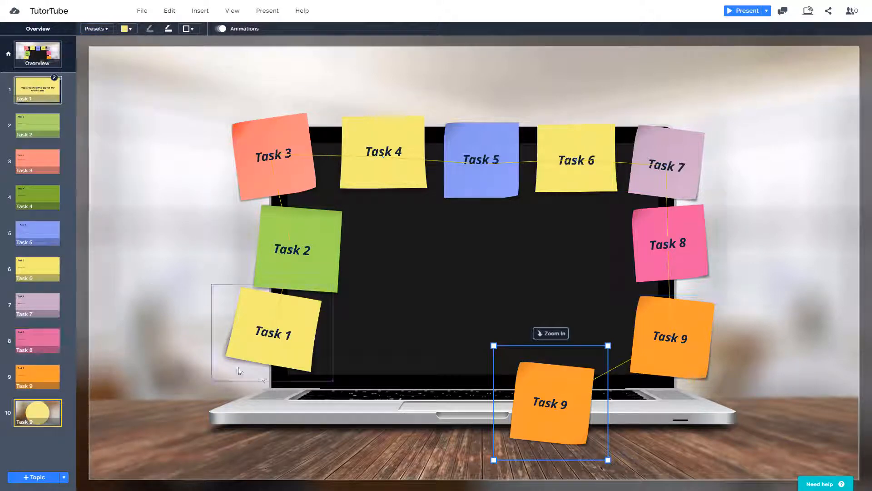
double_click(555, 415)
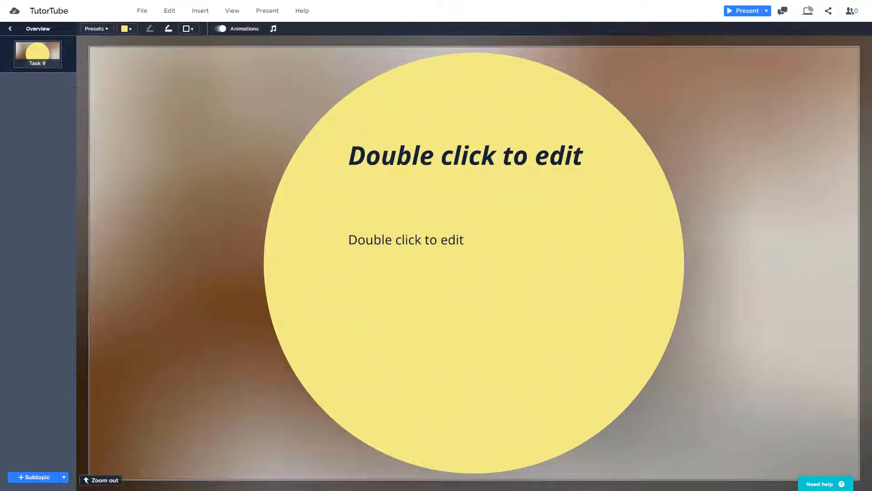
click(10, 31)
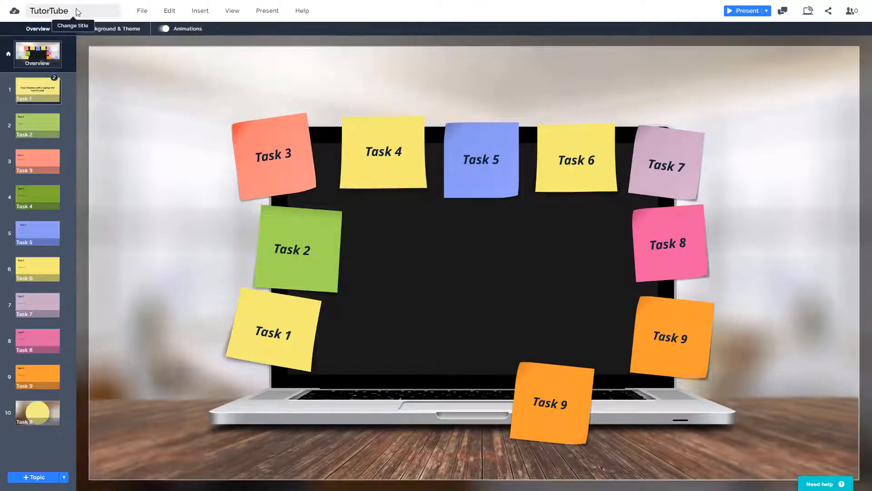
Open the presentation title for editing and confirm it as TutorTube
click(62, 10)
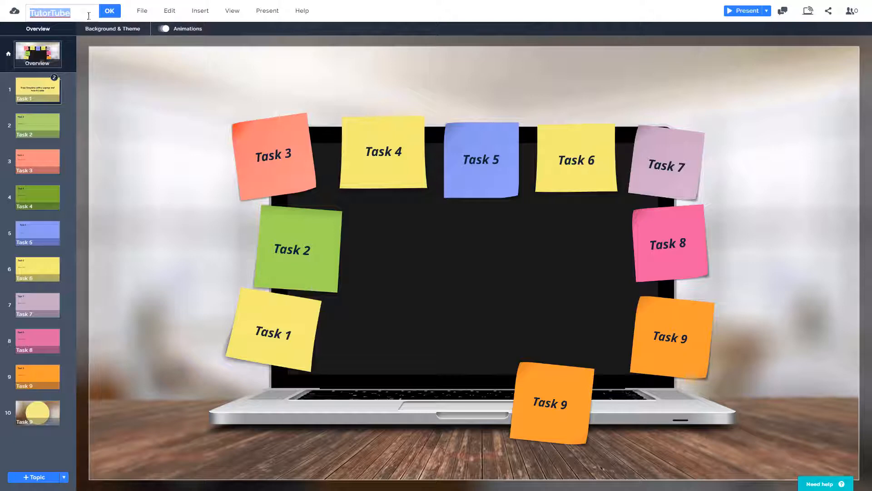
text(f)
click(110, 12)
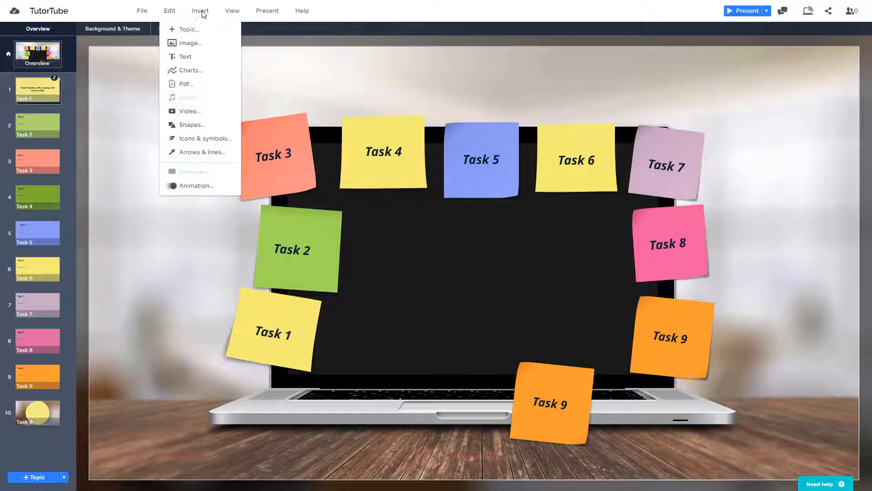
mouse_move(235, 13)
mouse_move(269, 11)
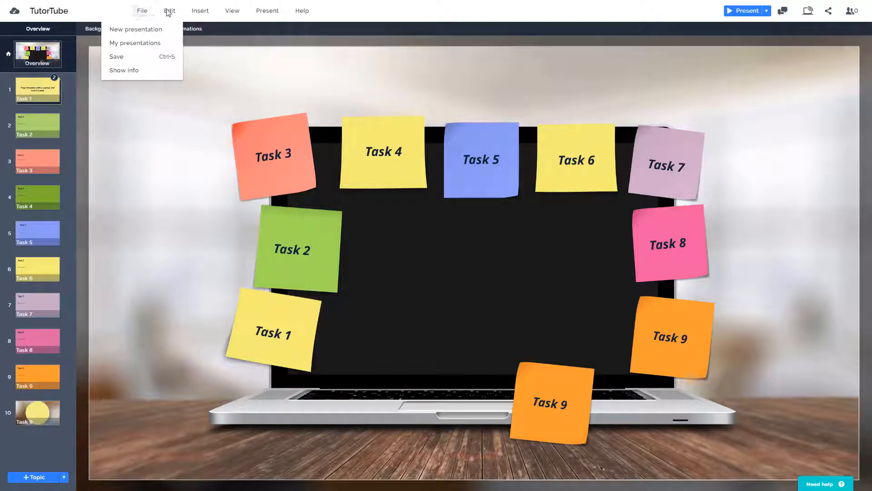
mouse_move(202, 13)
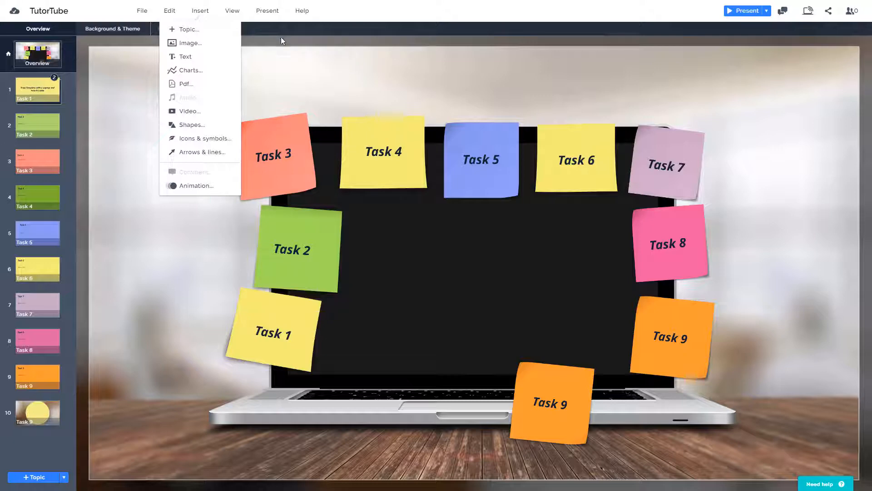
click(344, 39)
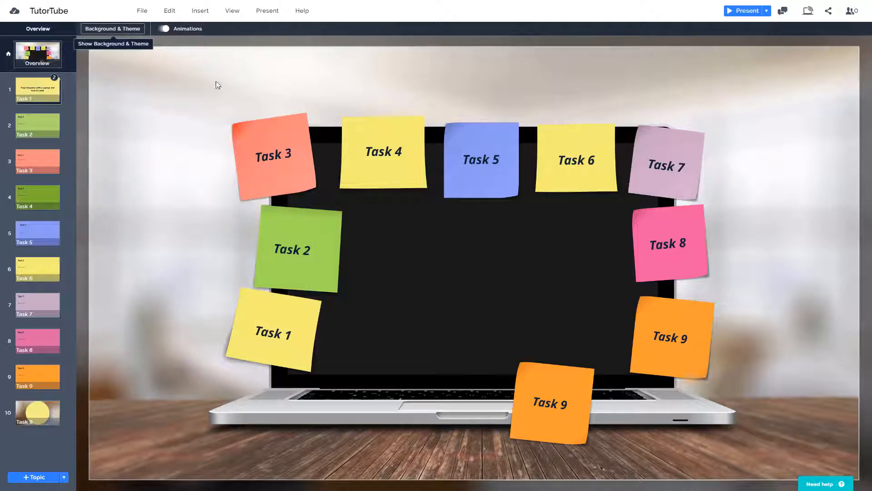
Examine the background images and the color palette in the Background & Theme settings
click(116, 28)
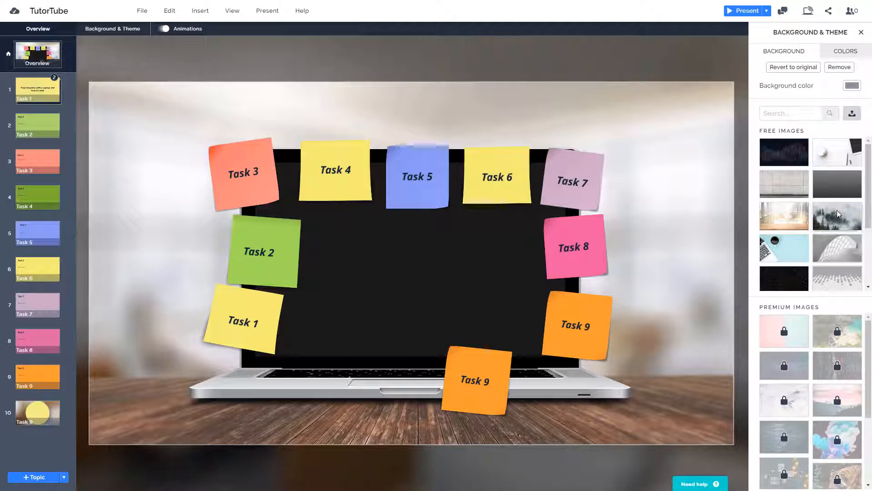
scroll(840, 211, down, 3)
click(837, 52)
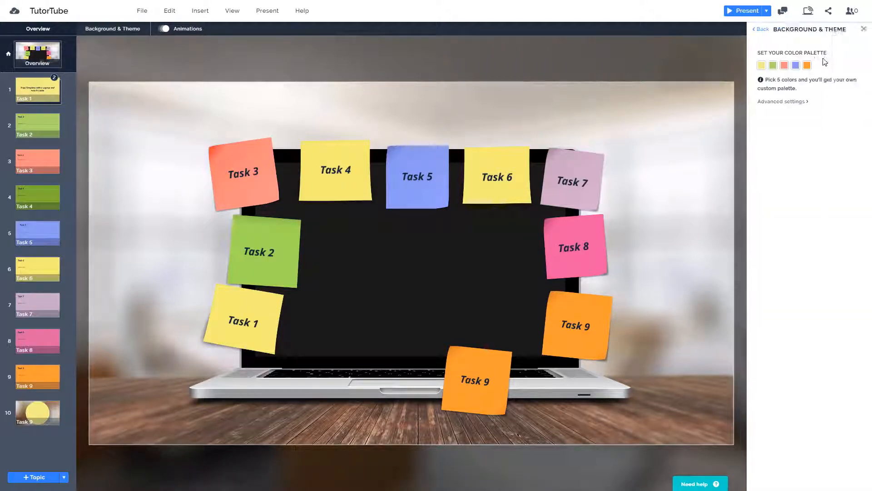
click(761, 31)
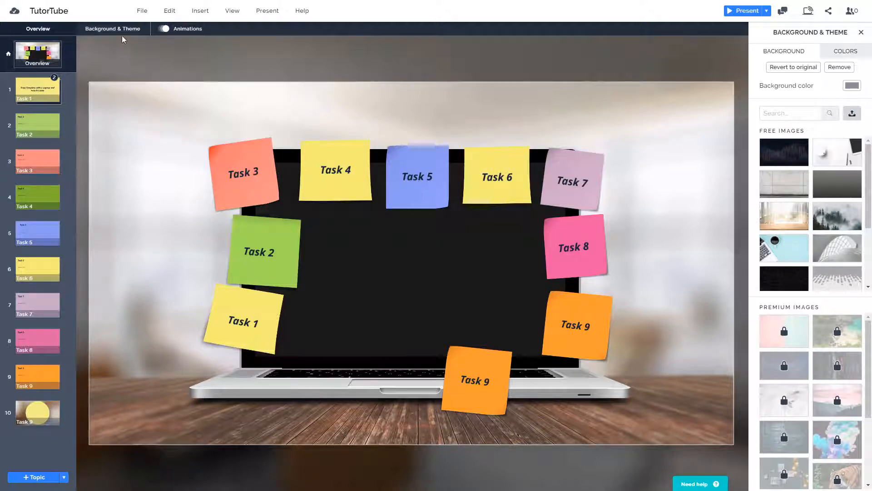
click(333, 180)
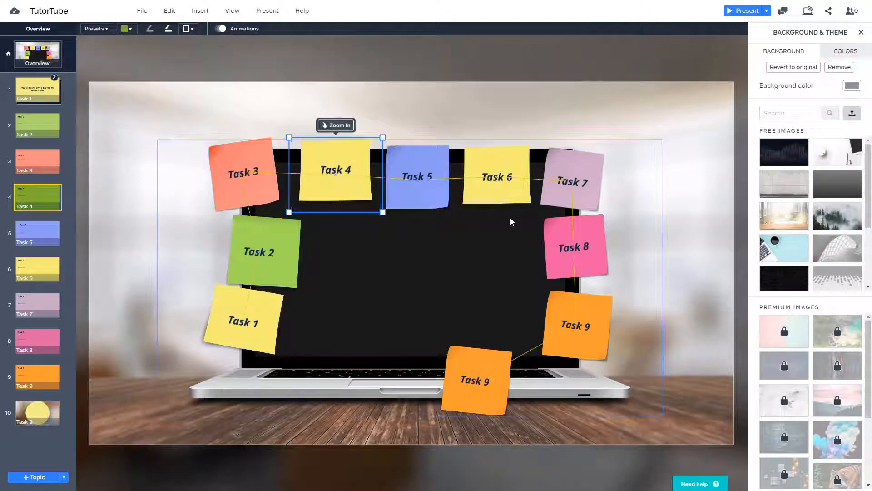
click(366, 68)
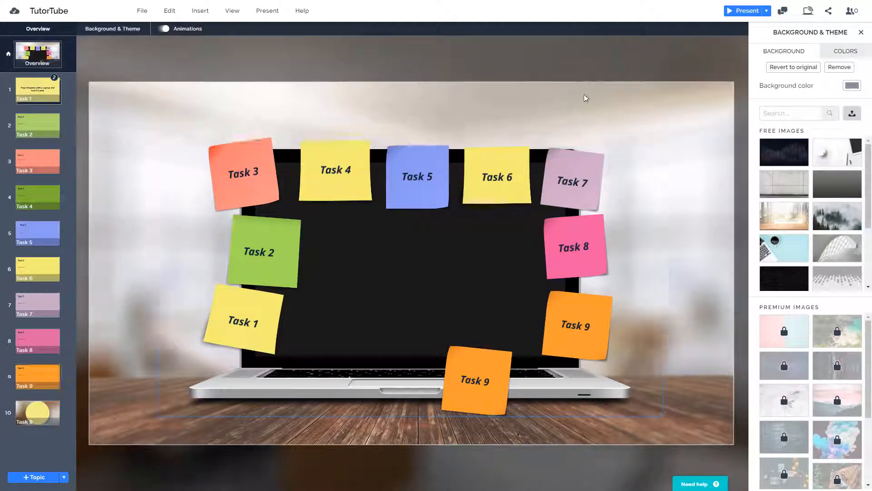